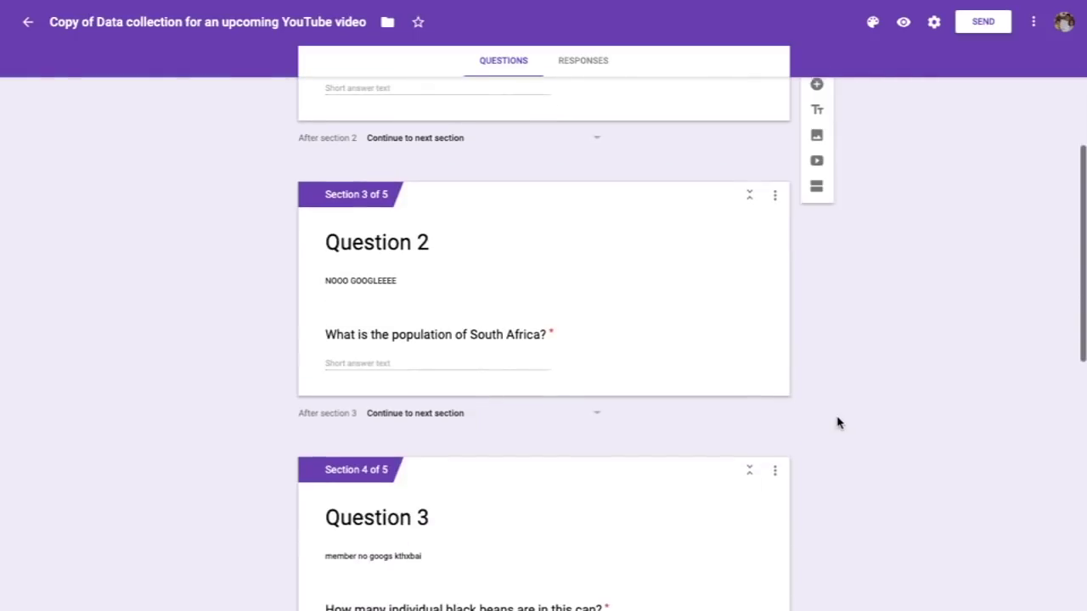
- Review the form's Question 2 on South Africa's population and Question 3 on the black beans in the can
scroll(837, 423, down, 3)
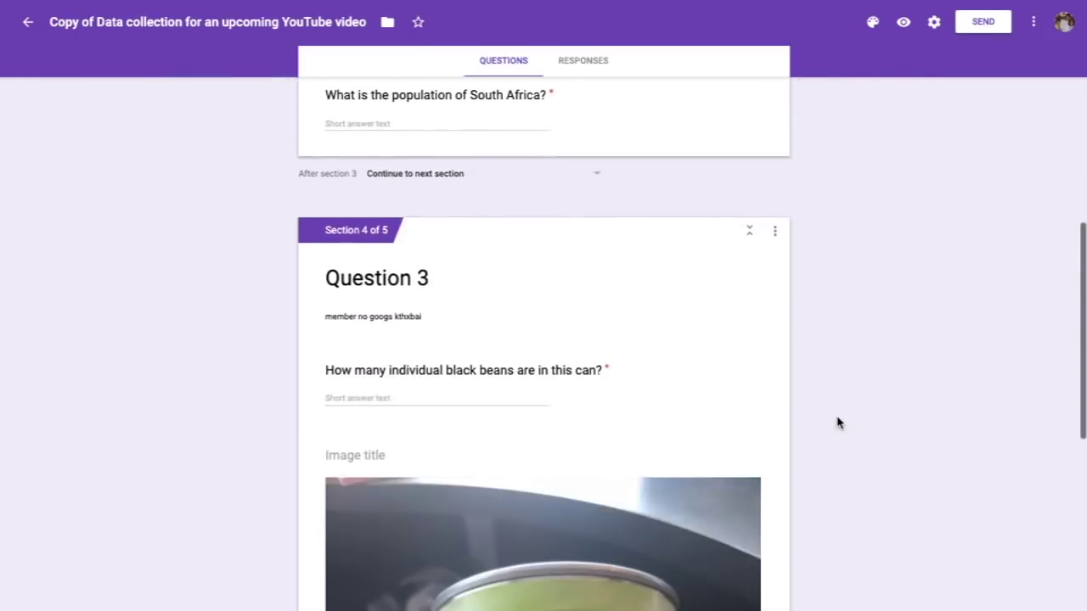
scroll(837, 423, down, 5)
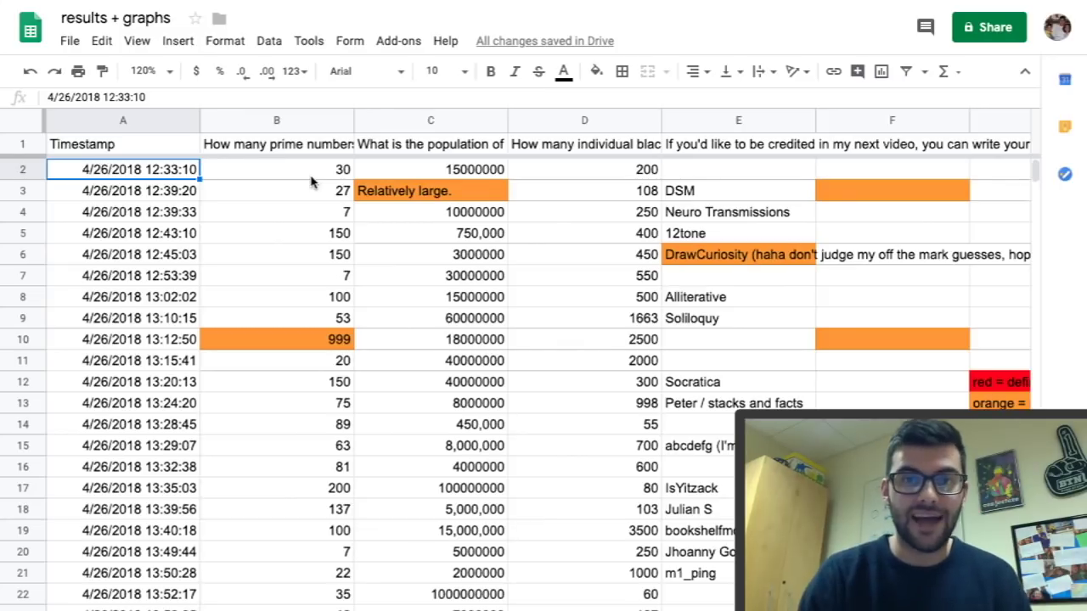
- Look through the raw survey responses and inspect the correct answer to each of the three questions in the ANSWER row
click(312, 178)
scroll(311, 181, down, 20)
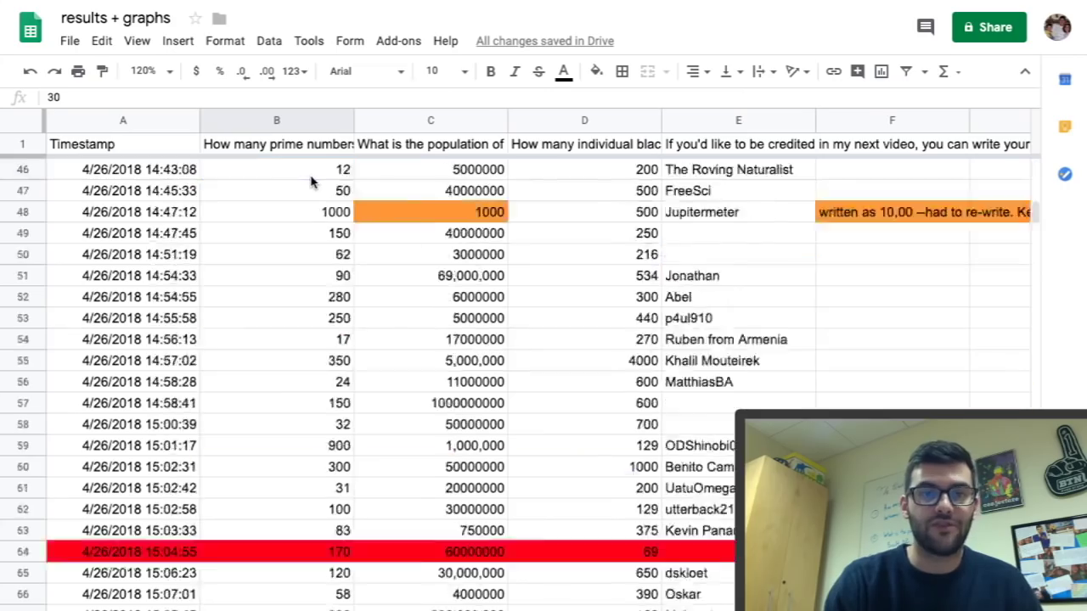
scroll(310, 181, down, 20)
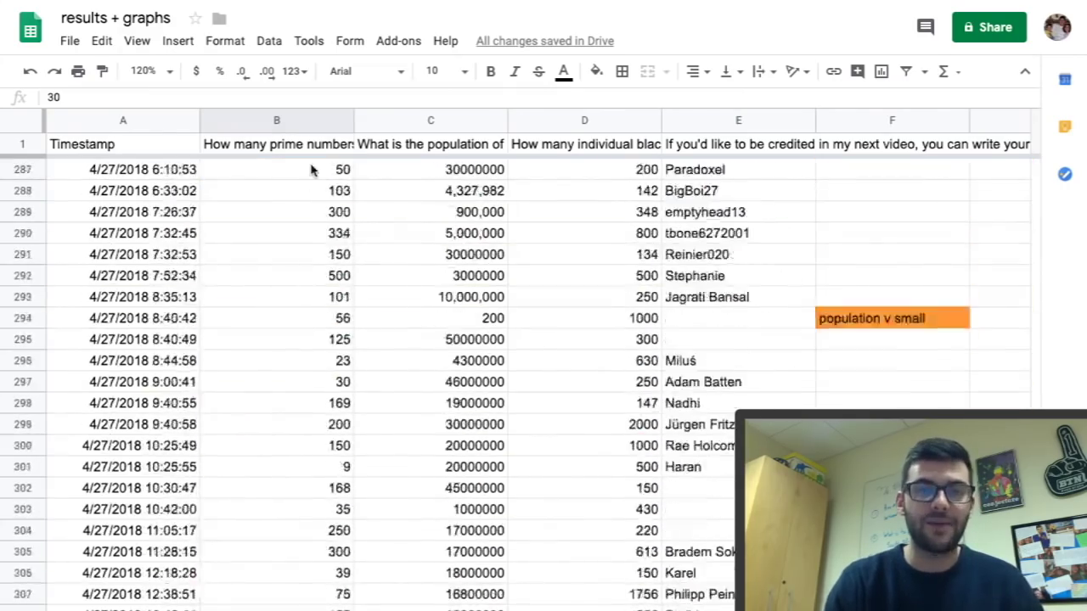
scroll(310, 170, up, 3)
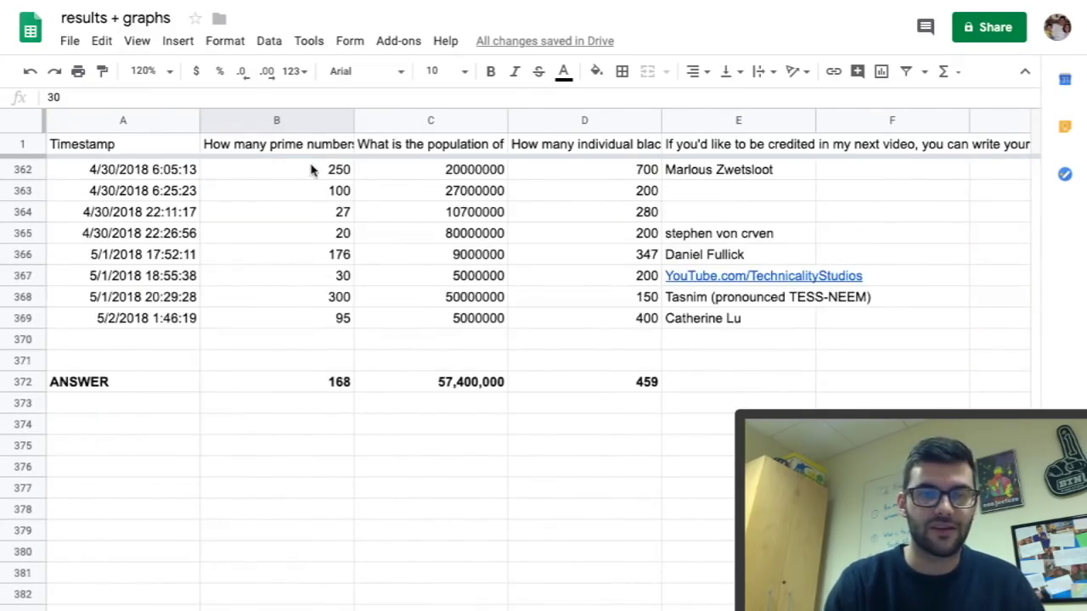
click(279, 382)
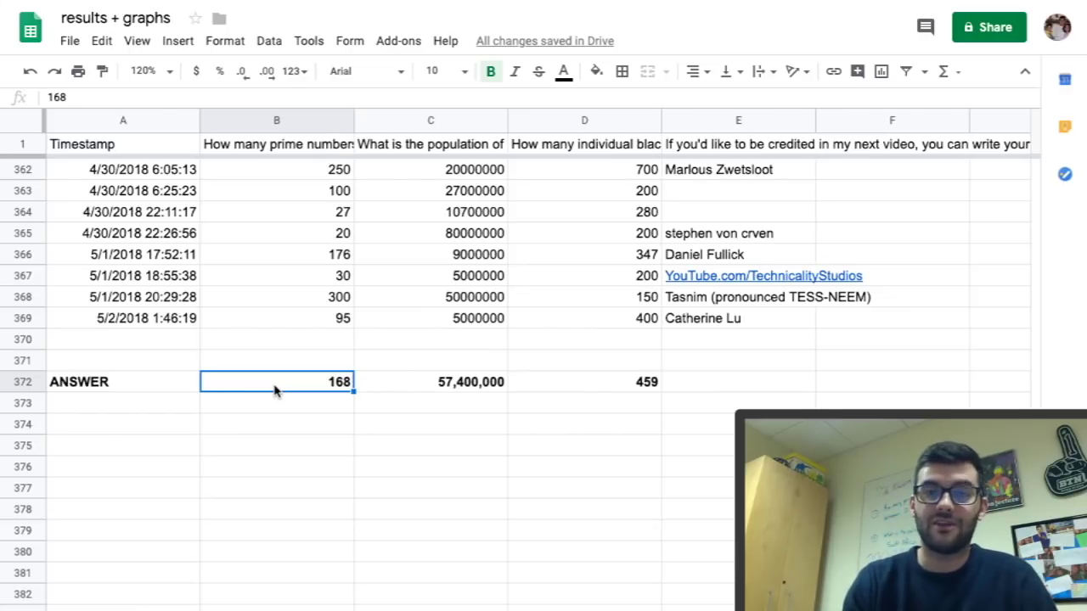
click(393, 388)
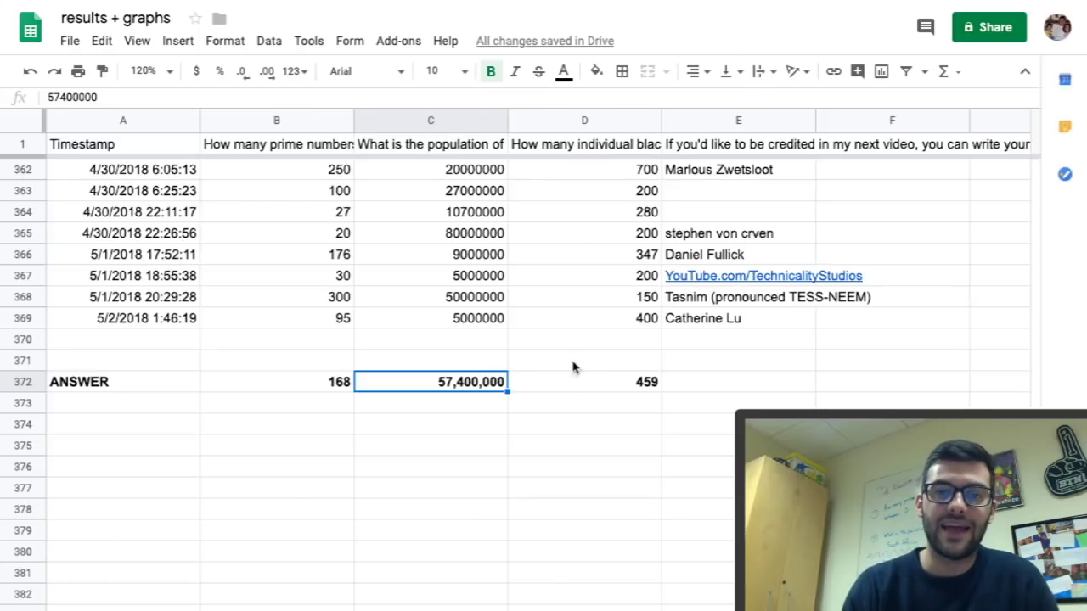
click(560, 387)
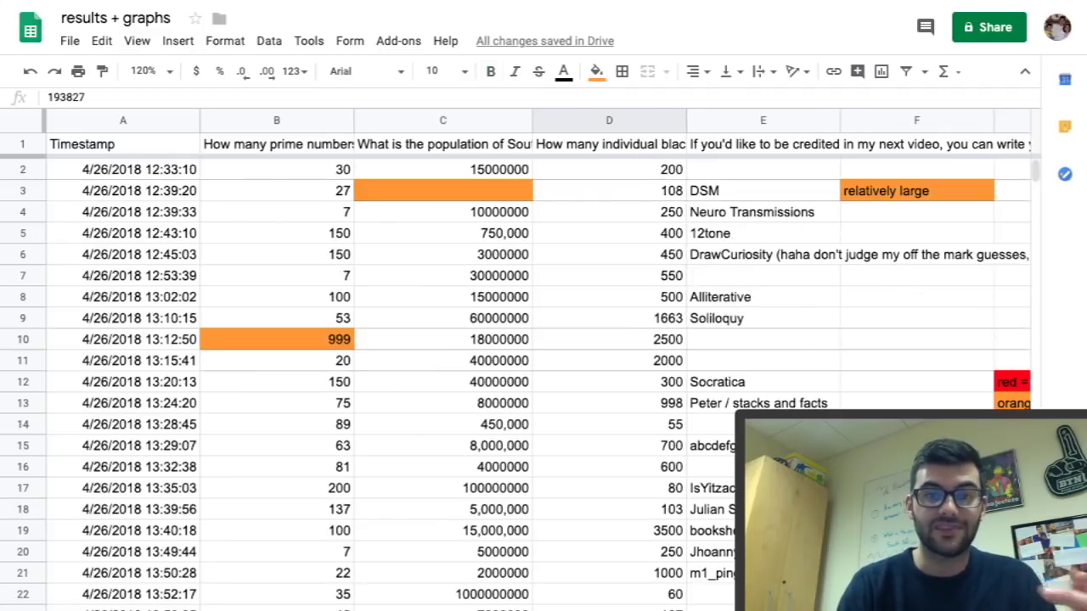
- Examine the cleaned survey responses from the first row to the last, including the rows and cells marked red or orange
scroll(382, 454, down, 10)
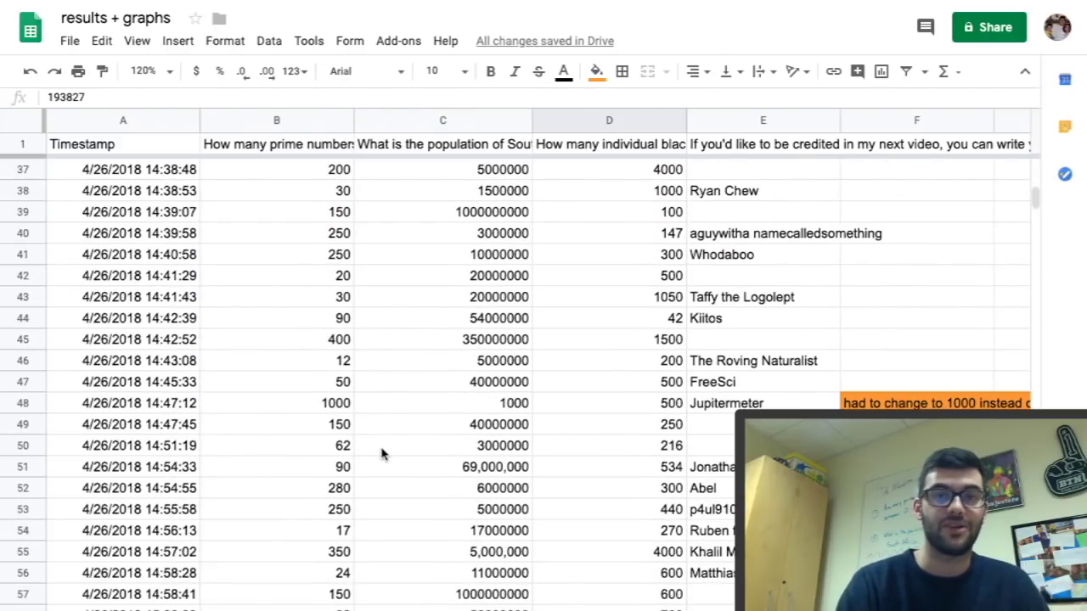
scroll(381, 454, down, 20)
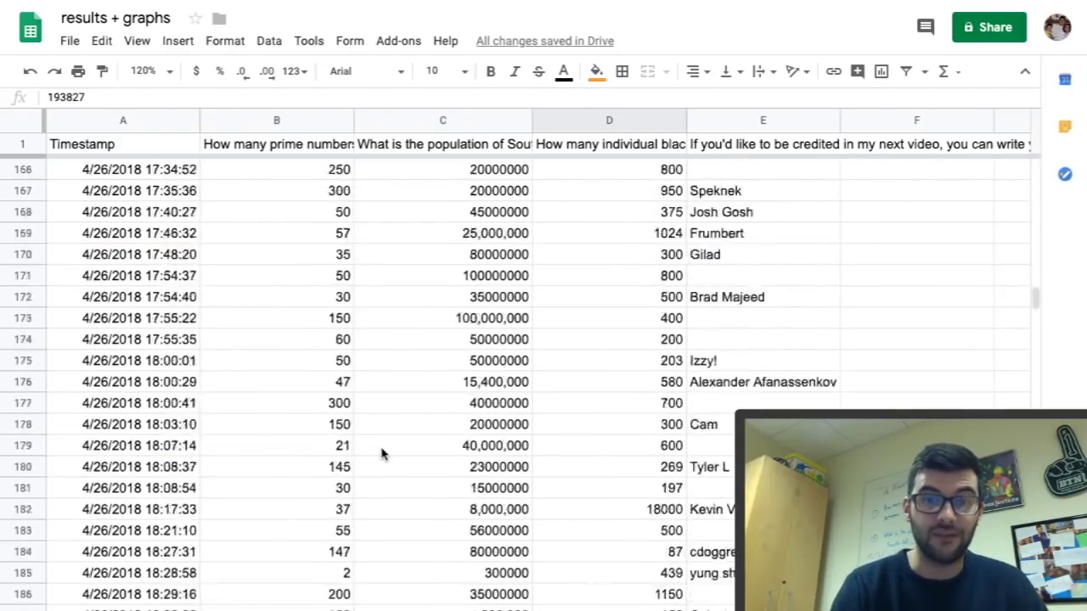
scroll(381, 454, down, 1)
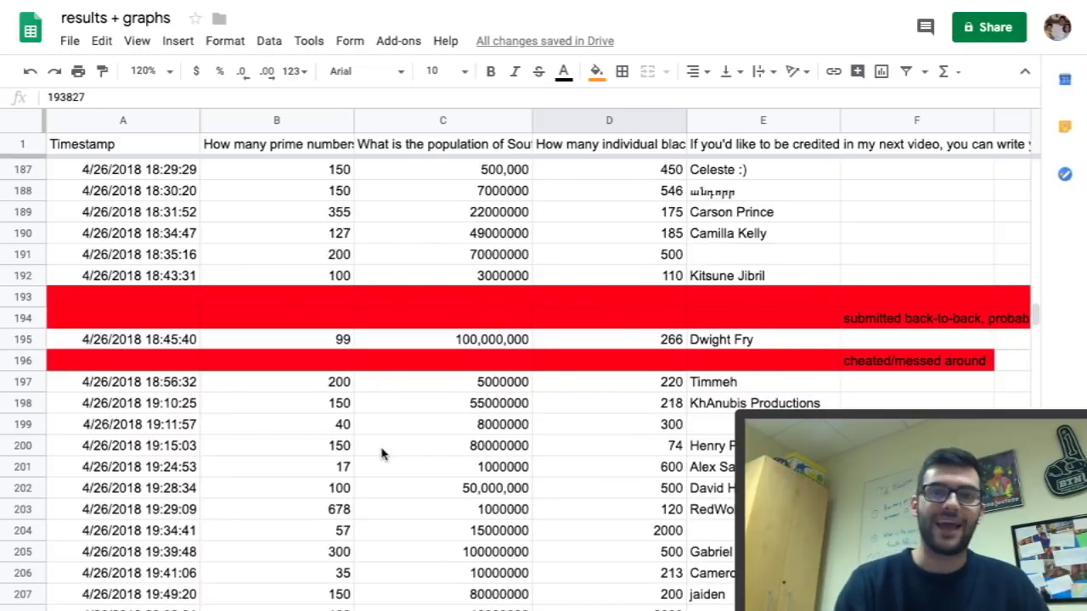
scroll(381, 454, down, 20)
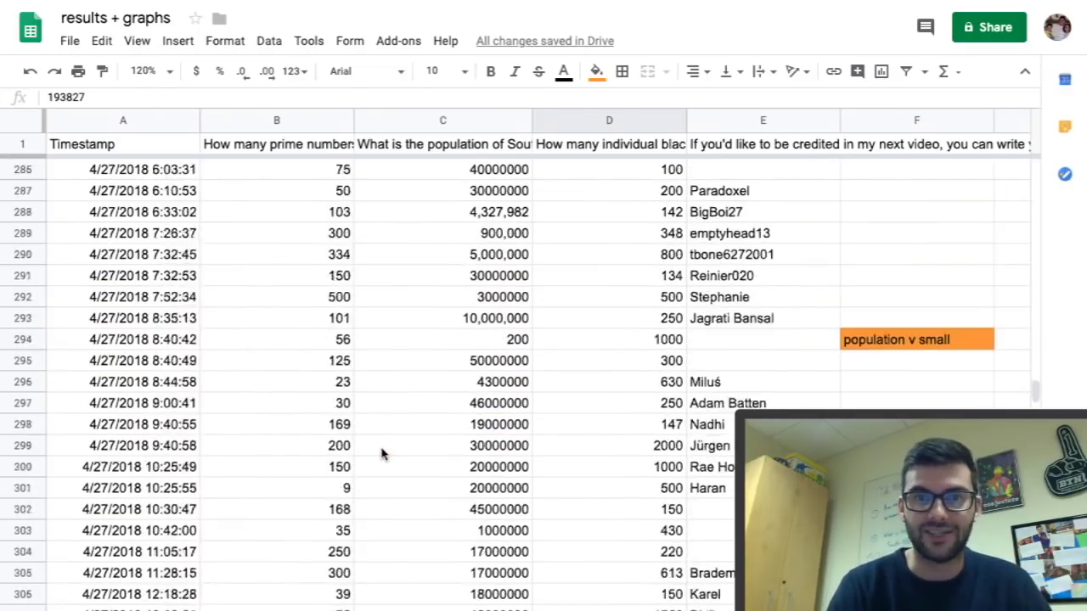
scroll(381, 454, down, 20)
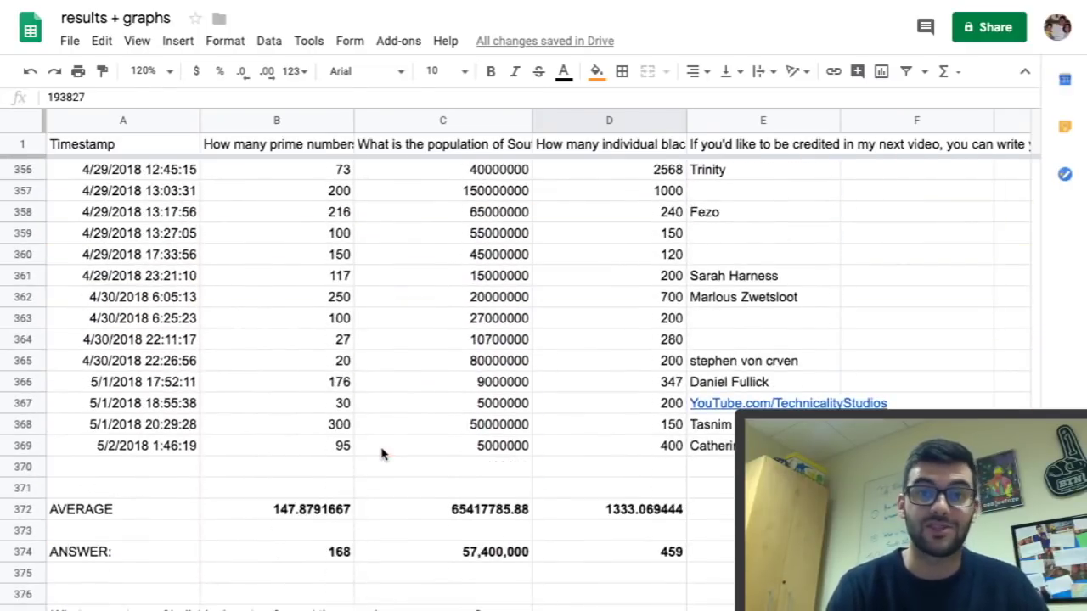
- Compare the group's average guesses in row 372 with the correct answers in row 374, inspecting the average formula for each question
scroll(381, 455, down, 3)
click(344, 341)
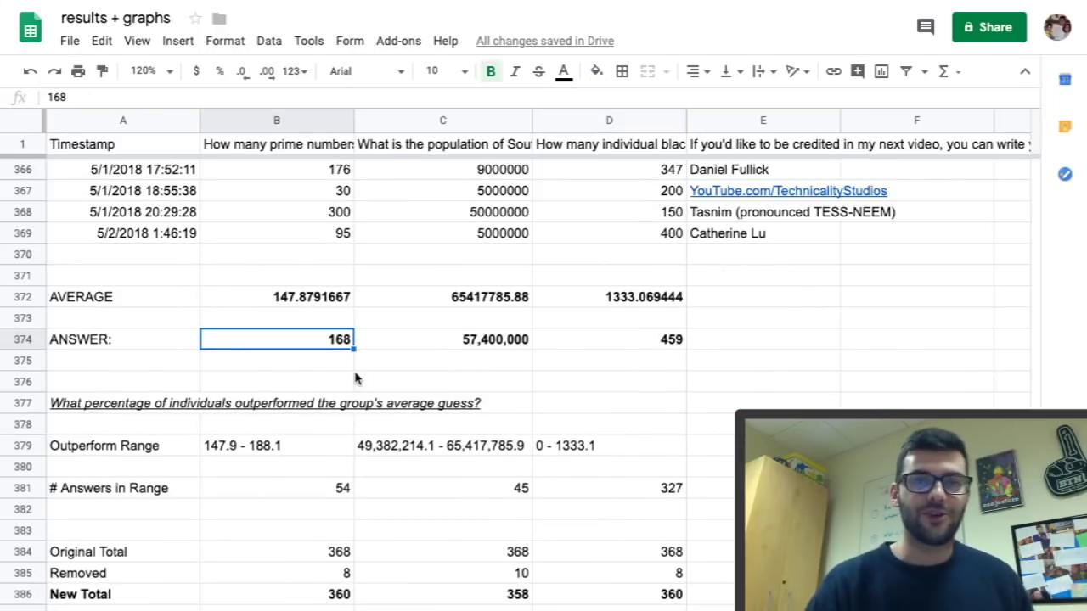
click(310, 297)
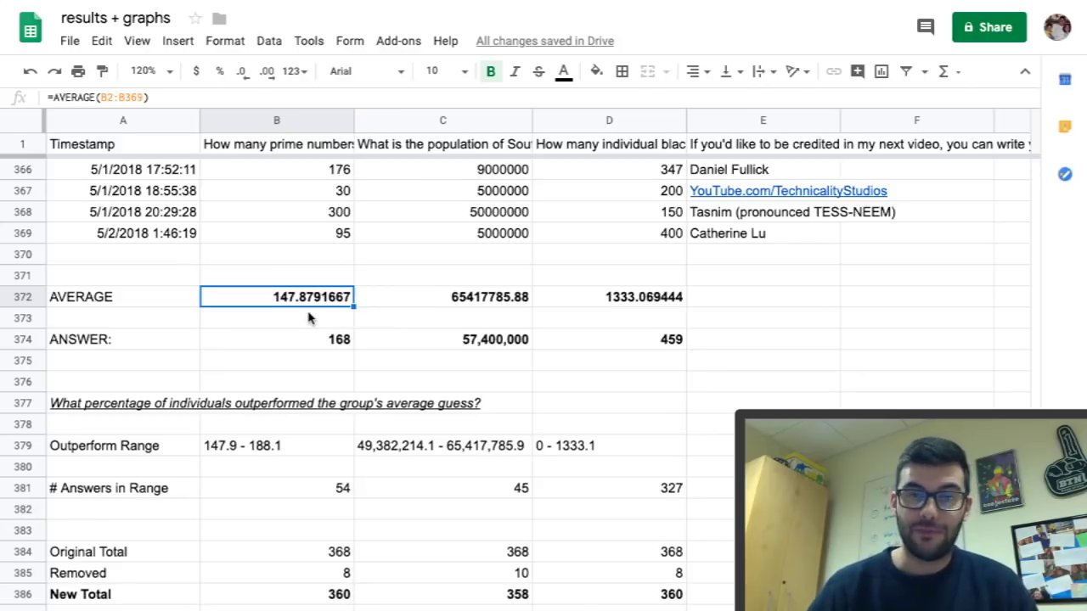
key(Right)
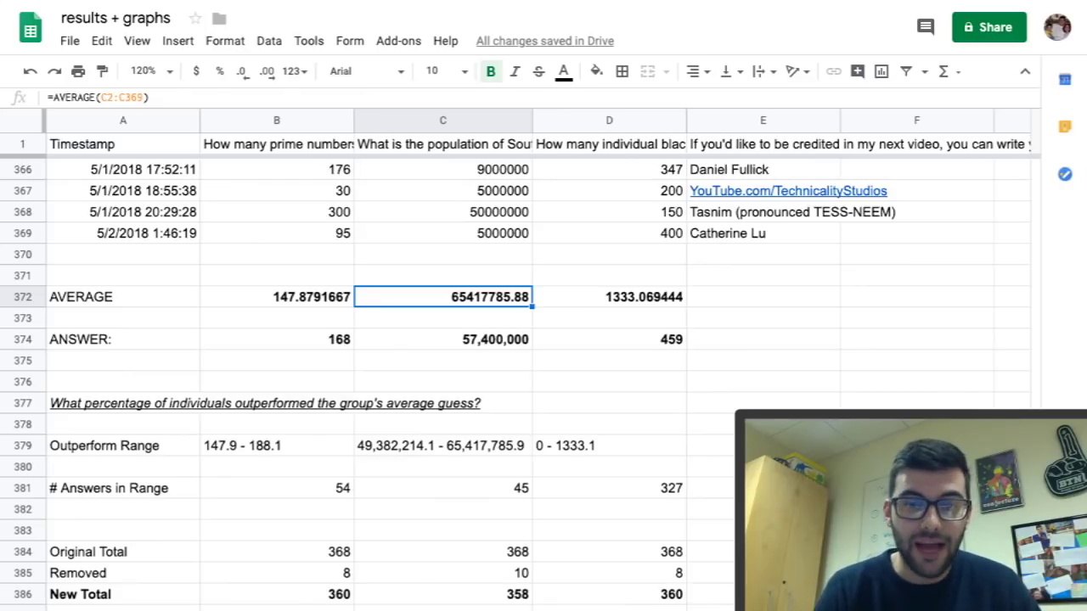
key(Right)
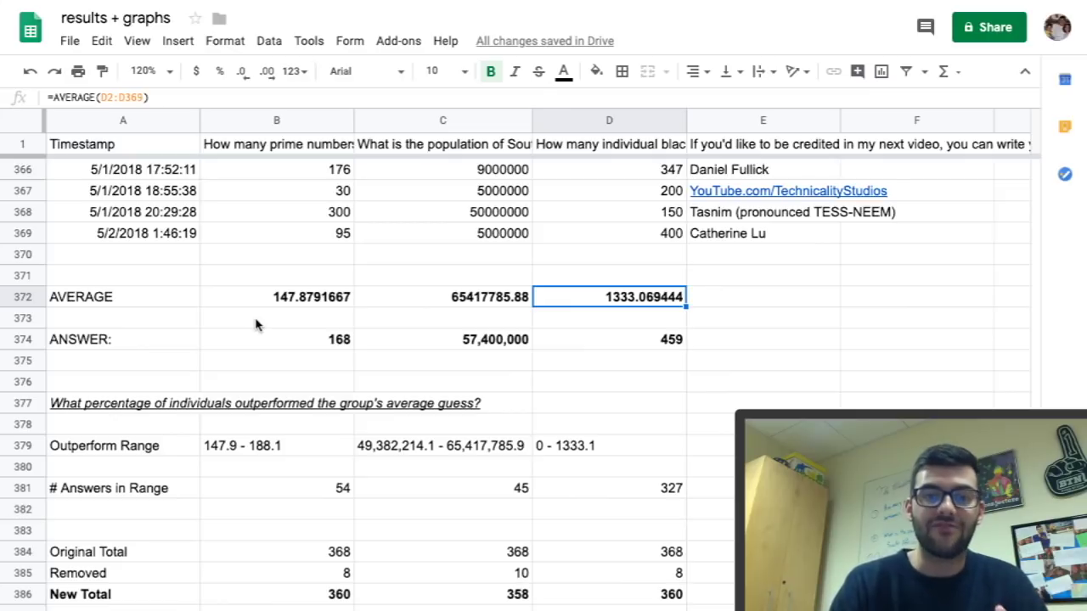
- Inspect the percentage of individual answers the group outperformed for each question in cells B394 to D394
scroll(272, 365, down, 5)
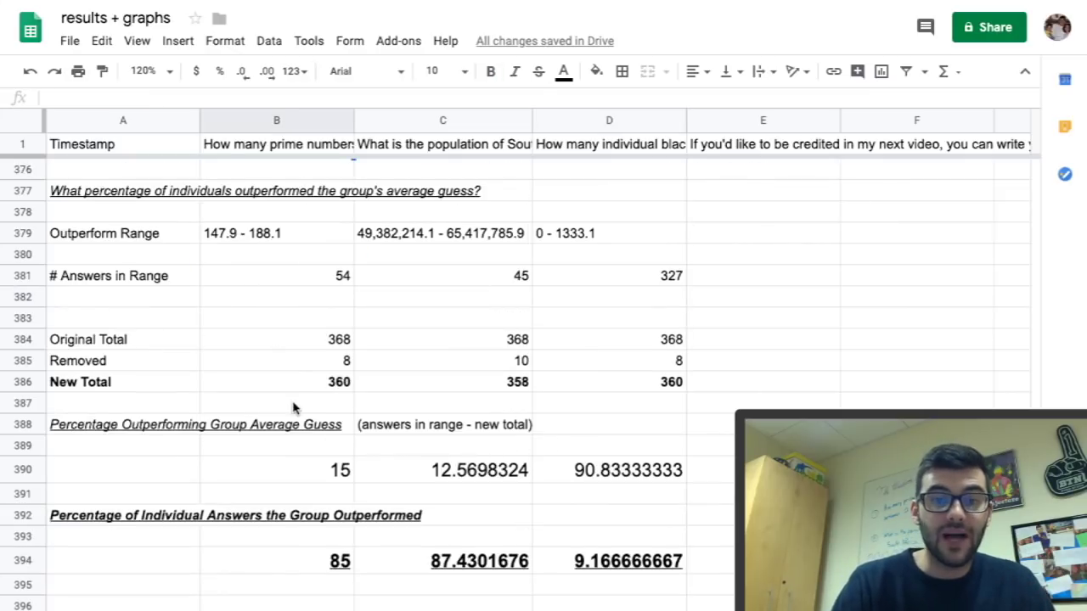
click(308, 561)
scroll(308, 562, down, 1)
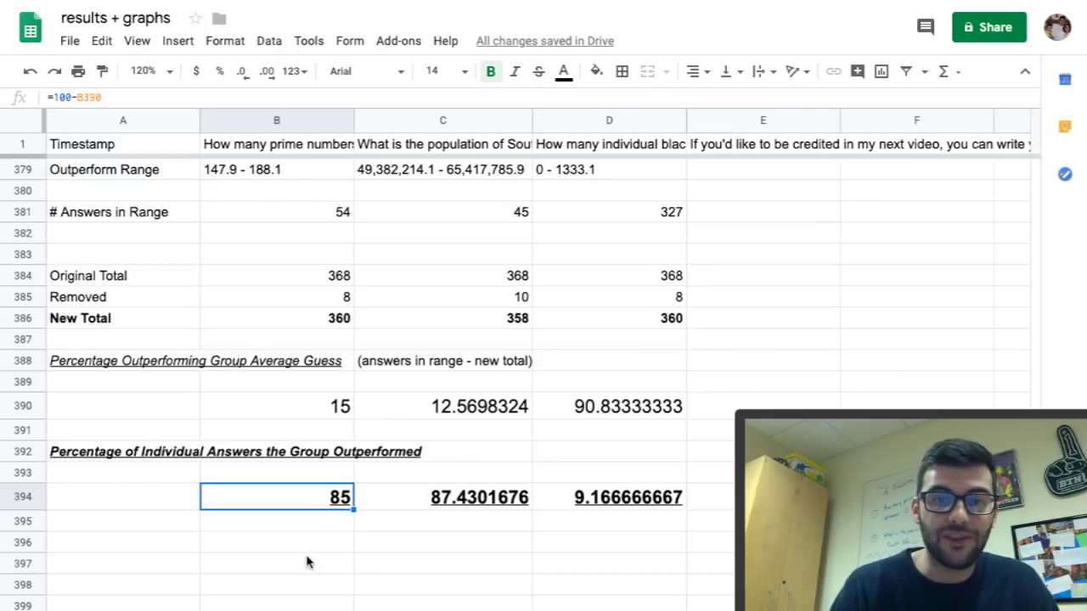
key(Right)
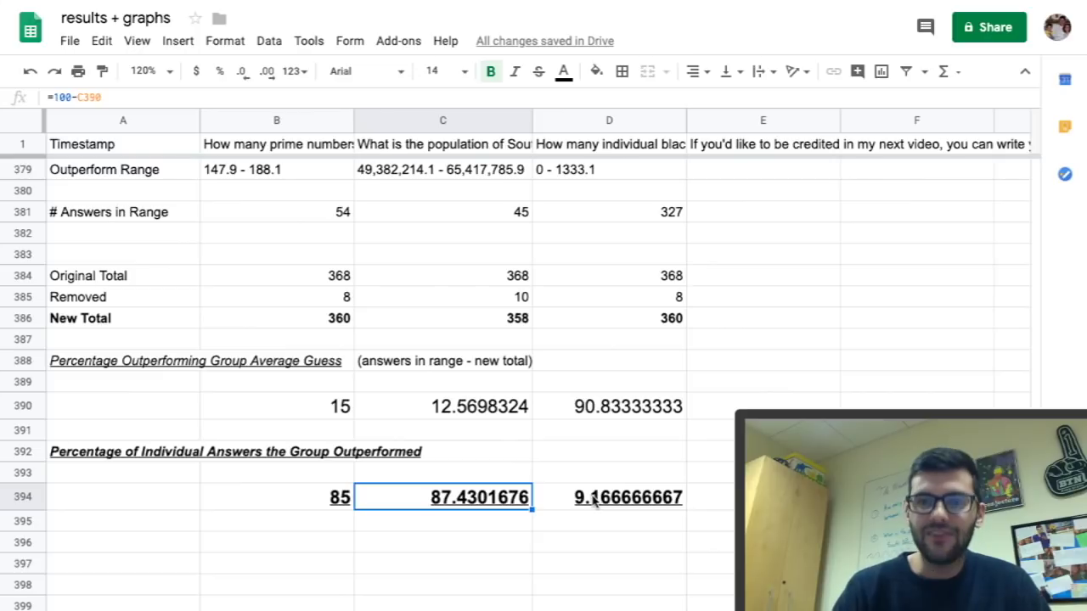
scroll(642, 401, down, 1)
scroll(642, 401, down, 3)
click(629, 414)
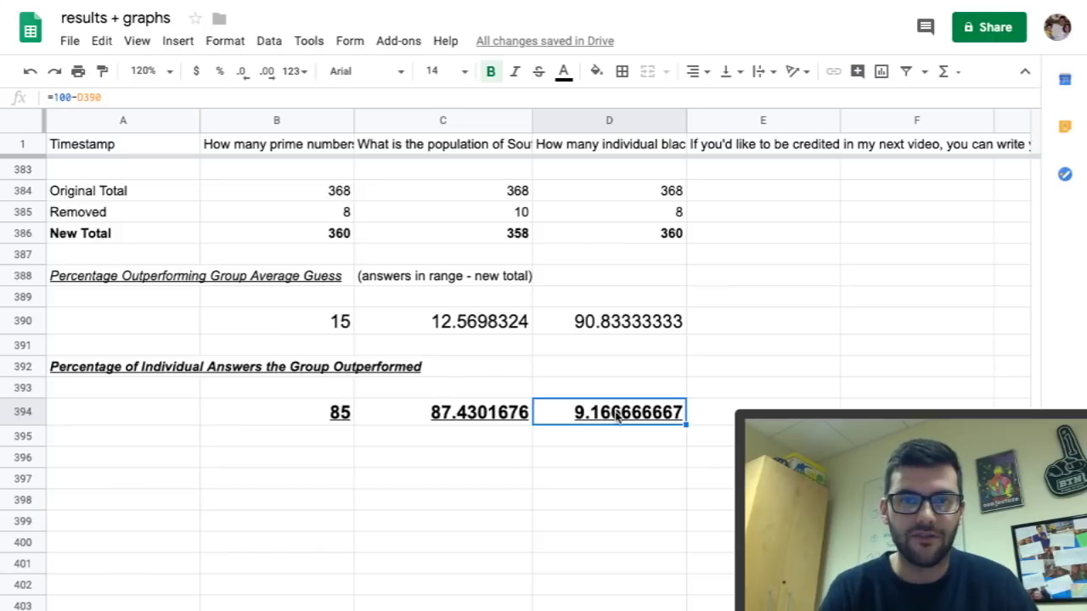
- Search back up through the black bean guesses for outliers and inspect the guess in cell D182
scroll(628, 420, up, 7)
scroll(641, 426, up, 5)
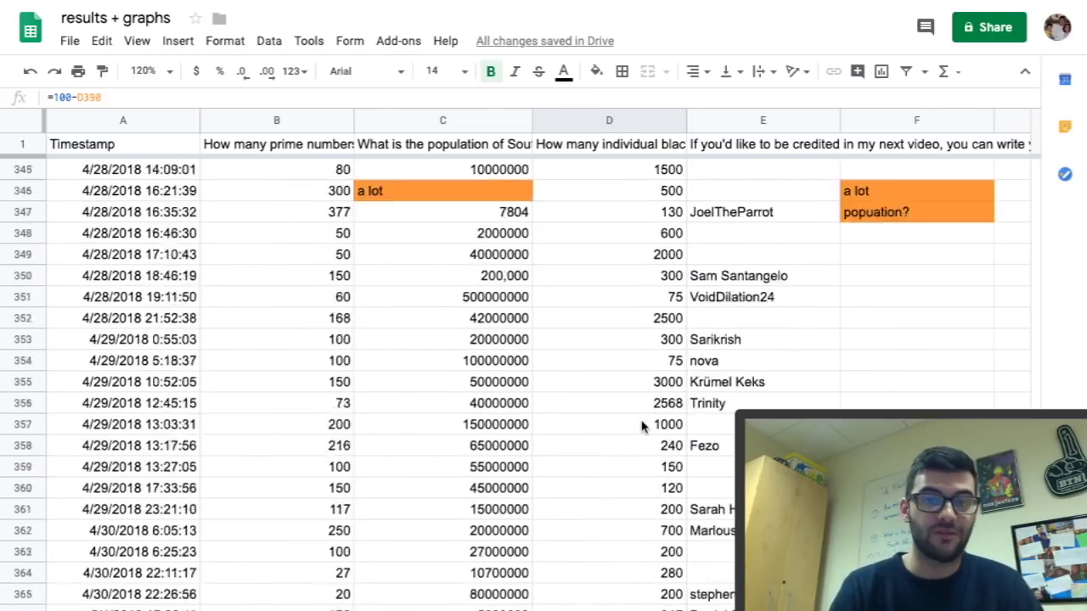
scroll(642, 426, up, 13)
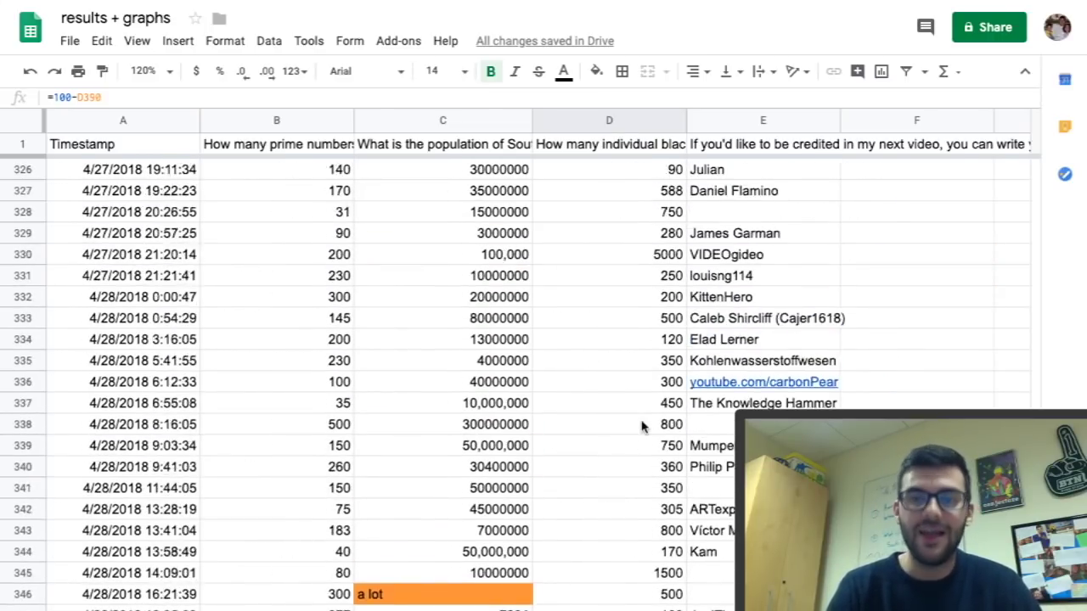
scroll(642, 426, up, 1)
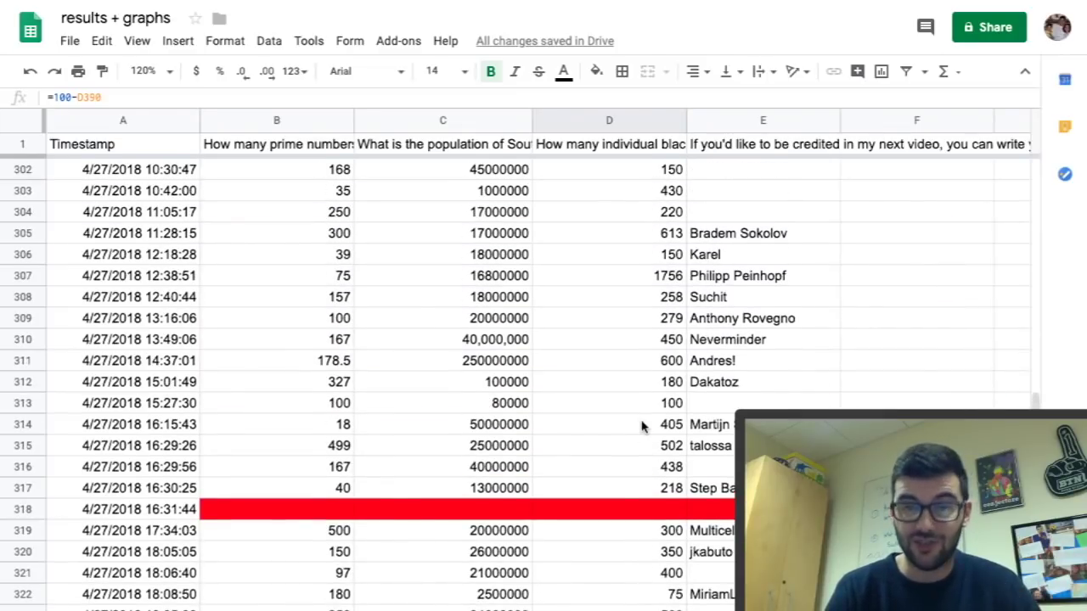
scroll(642, 426, up, 3)
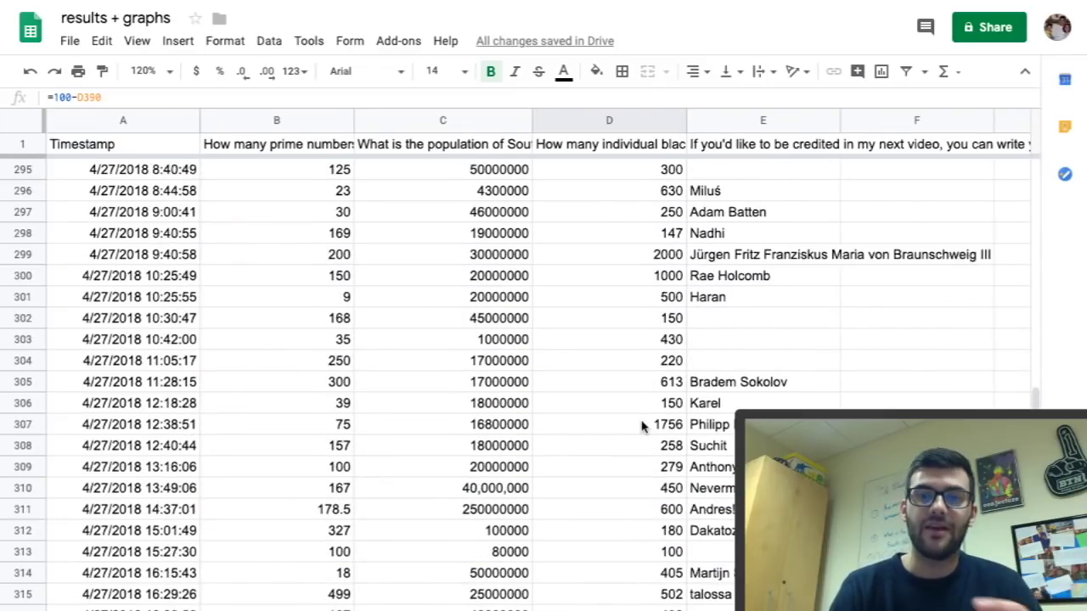
scroll(641, 426, up, 2)
scroll(642, 426, up, 11)
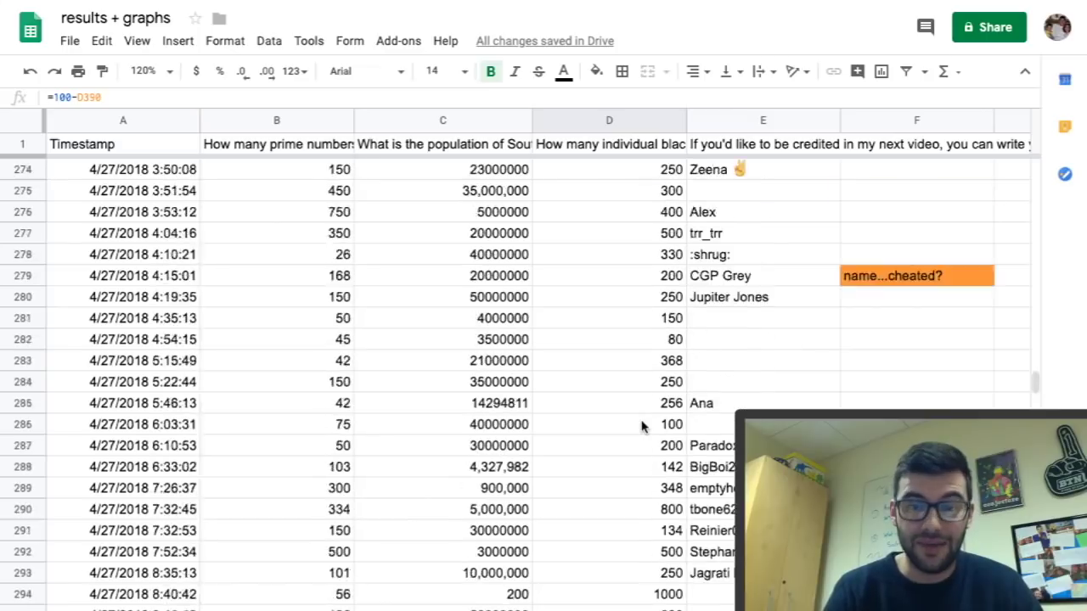
scroll(642, 426, up, 8)
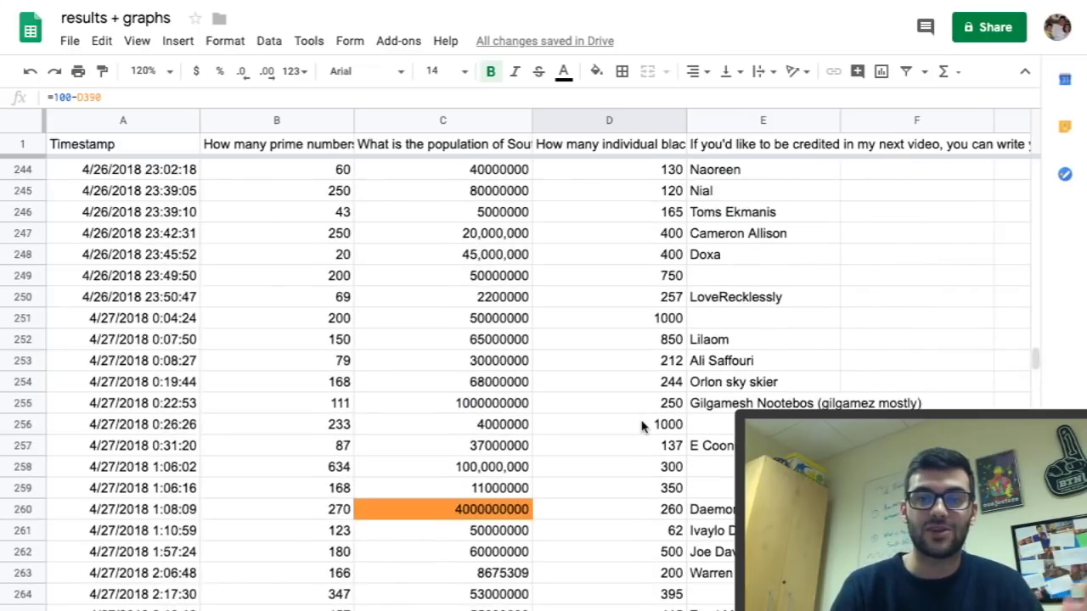
scroll(641, 426, up, 19)
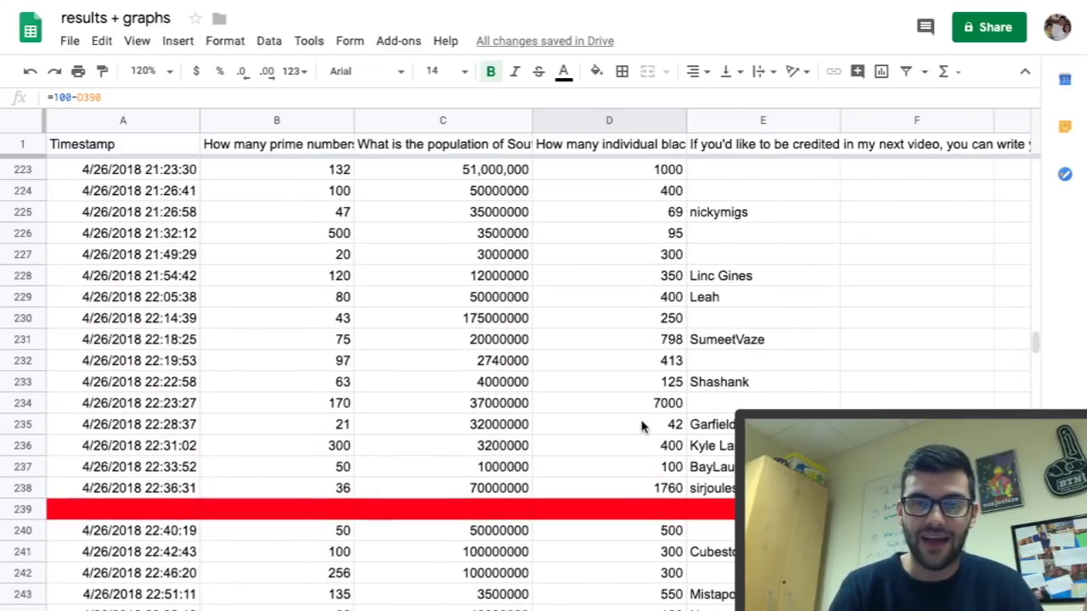
click(631, 416)
scroll(630, 417, up, 1)
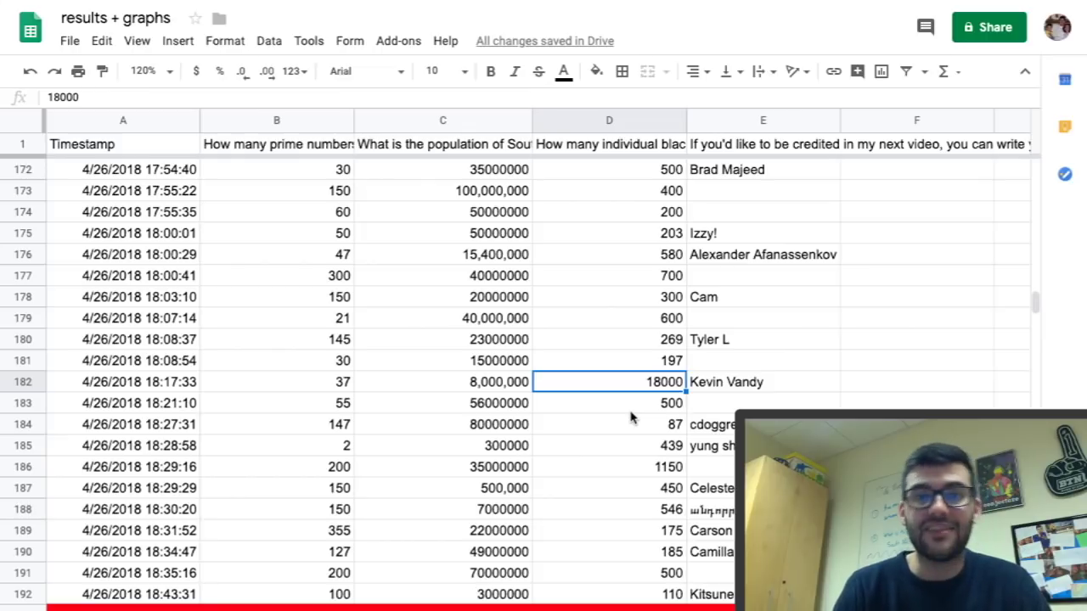
- Inspect the outlying black bean guesses in cells D122 and D78 higher up the sheet
scroll(631, 417, up, 20)
click(631, 384)
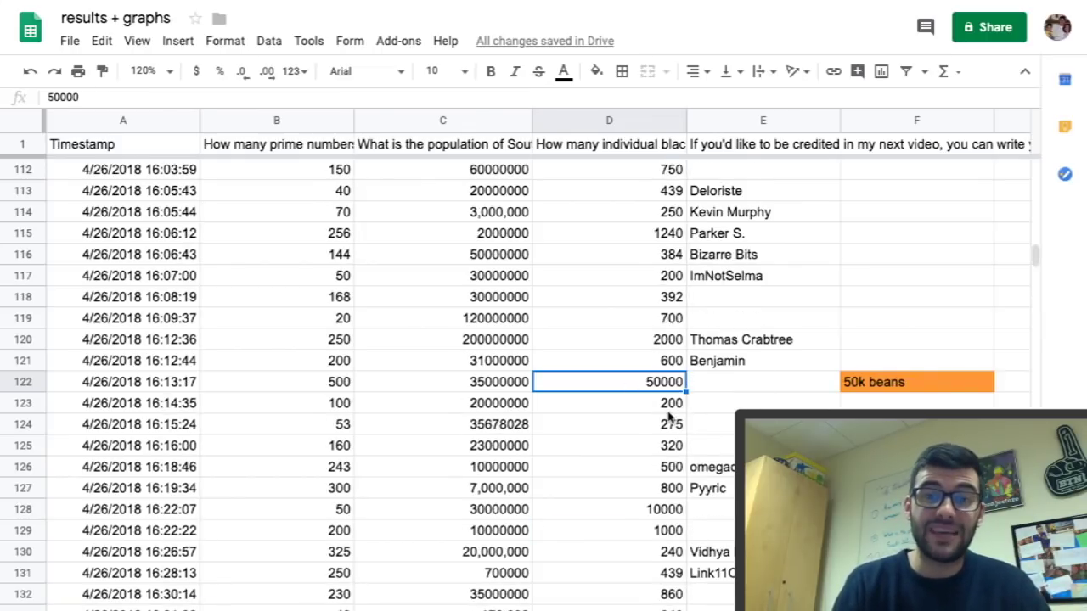
scroll(668, 416, up, 13)
click(614, 303)
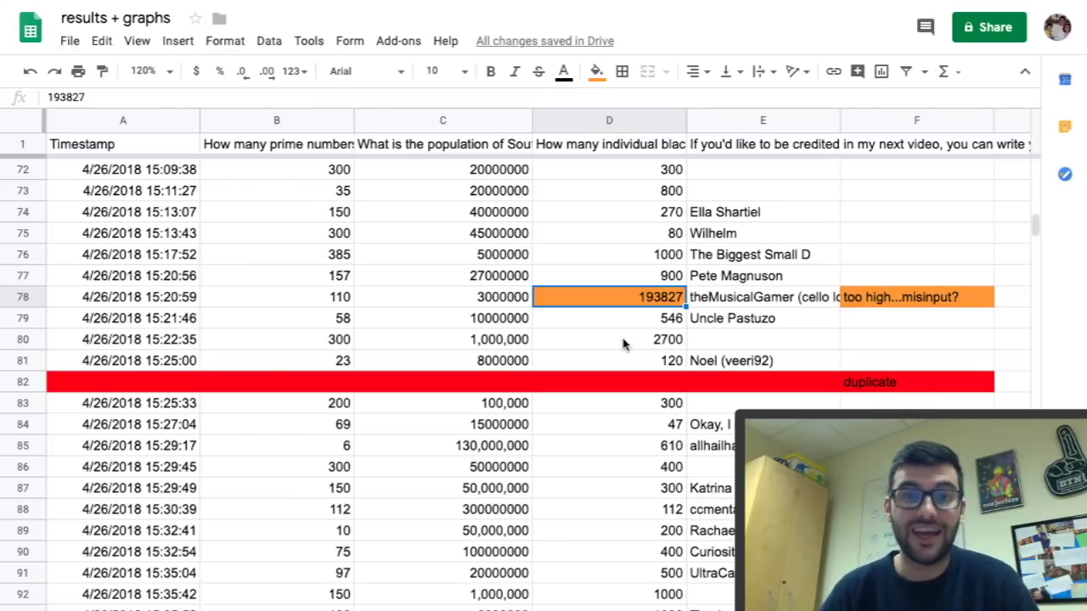
- Return to the summary below the responses and review the outperformance ranges, totals and percentages for the three questions
scroll(750, 316, down, 20)
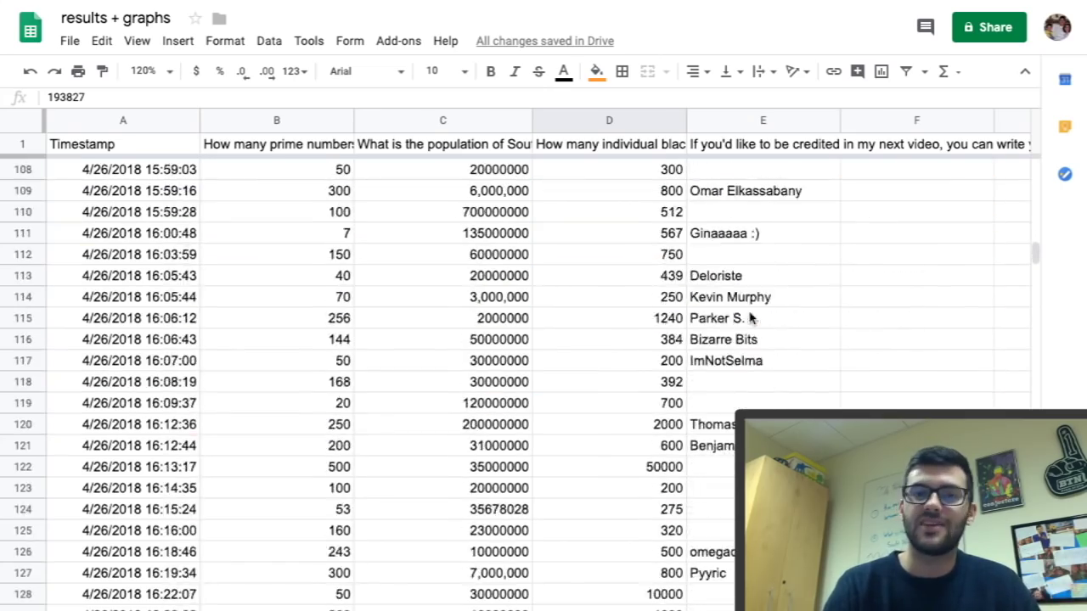
scroll(750, 316, down, 20)
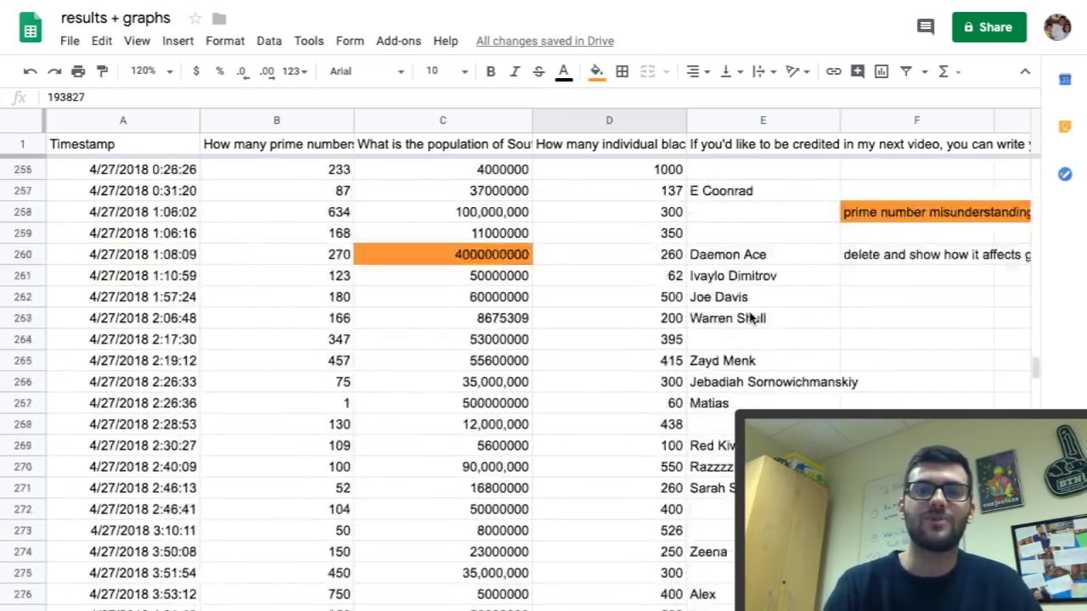
scroll(750, 316, down, 20)
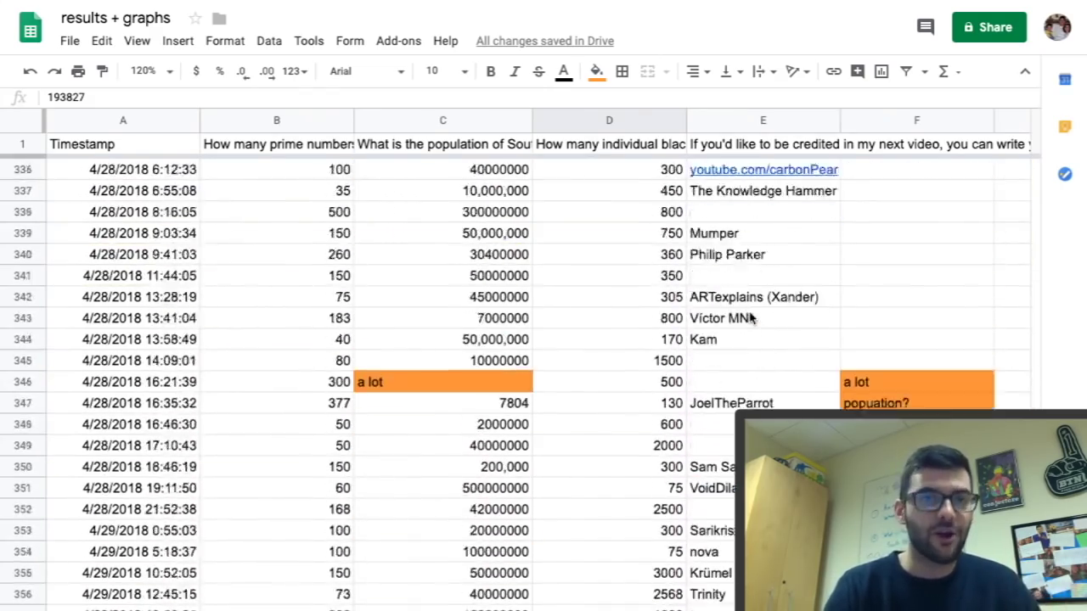
scroll(750, 317, up, 1)
scroll(751, 318, down, 2)
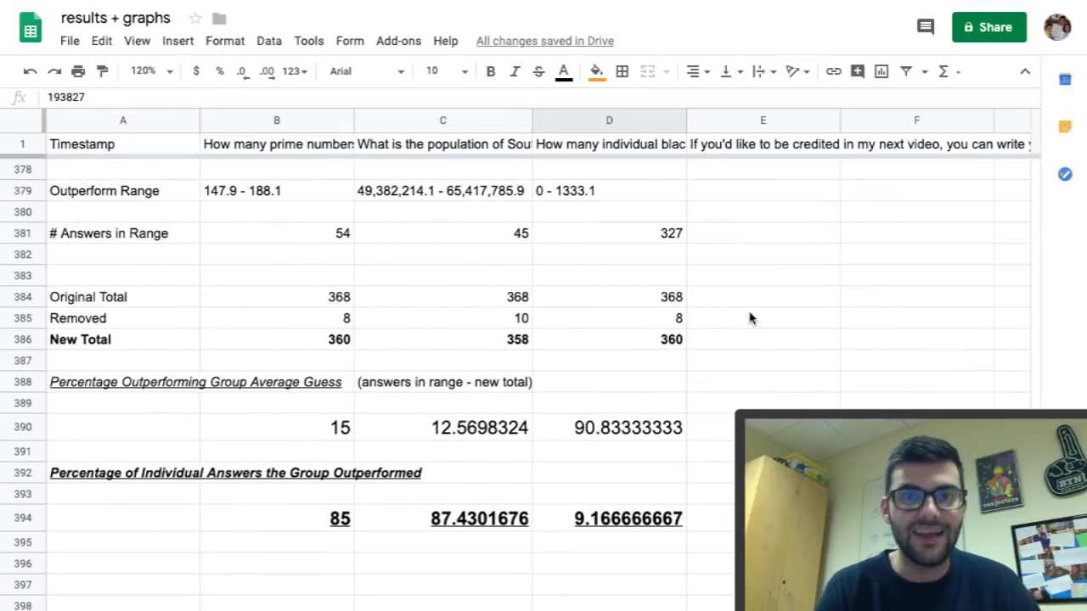
- Inspect the percentage of individual answers the group outperformed on the black bean question in cell D394
scroll(751, 318, down, 1)
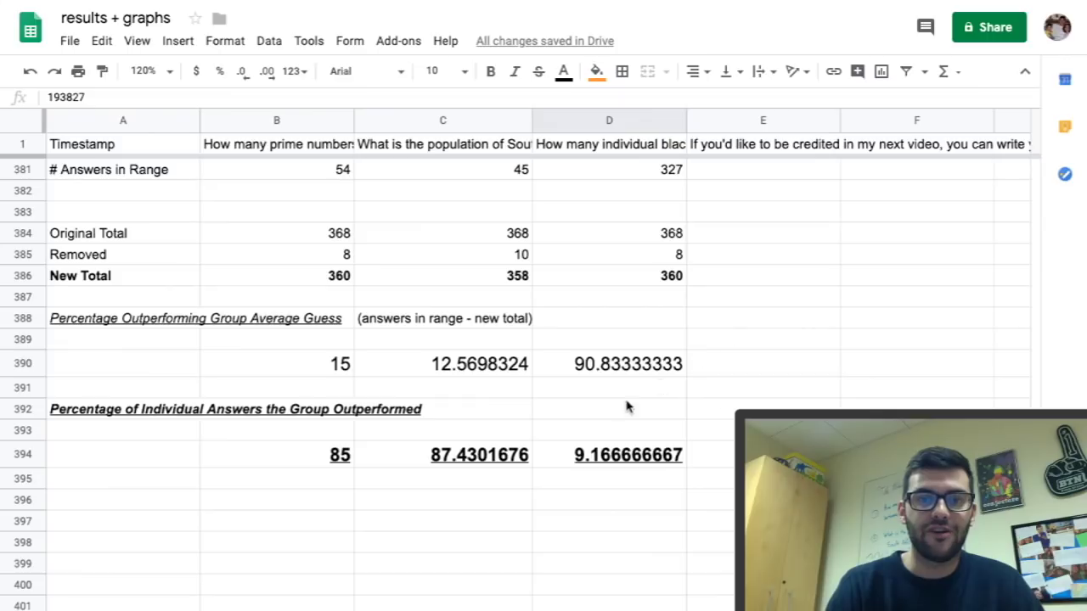
click(553, 463)
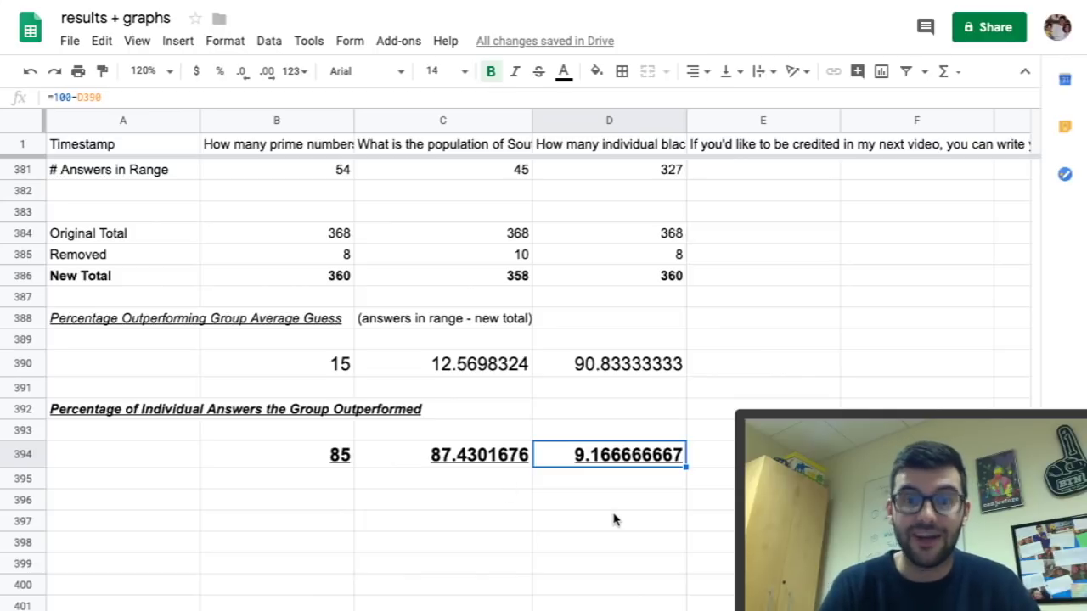
- Switch to the sheet with outliers removed and examine the blanked black bean guesses in cells D9 to D11
click(522, 610)
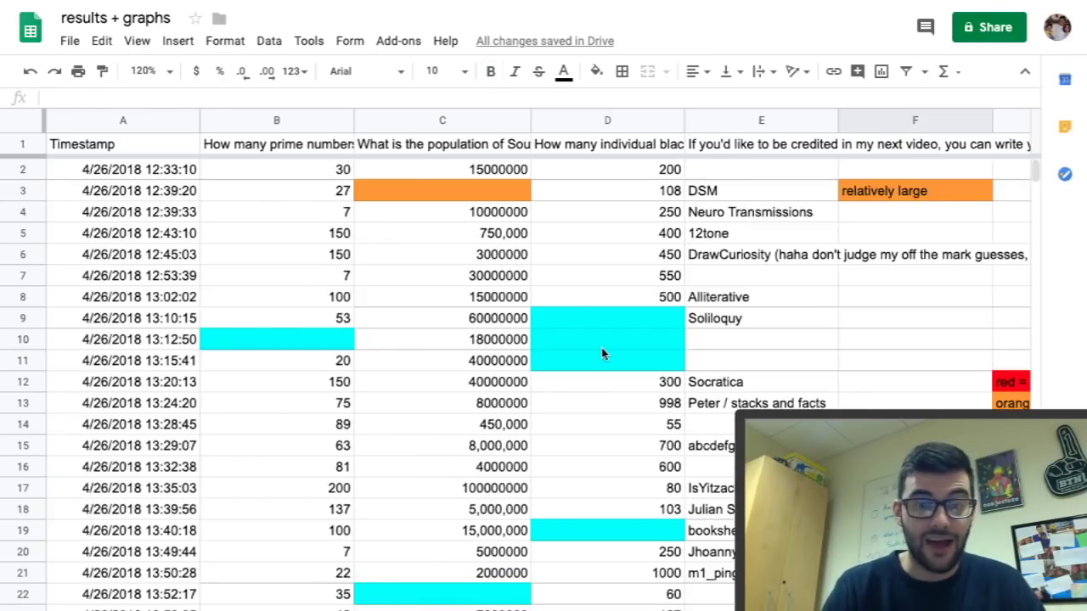
drag(590, 321, 581, 357)
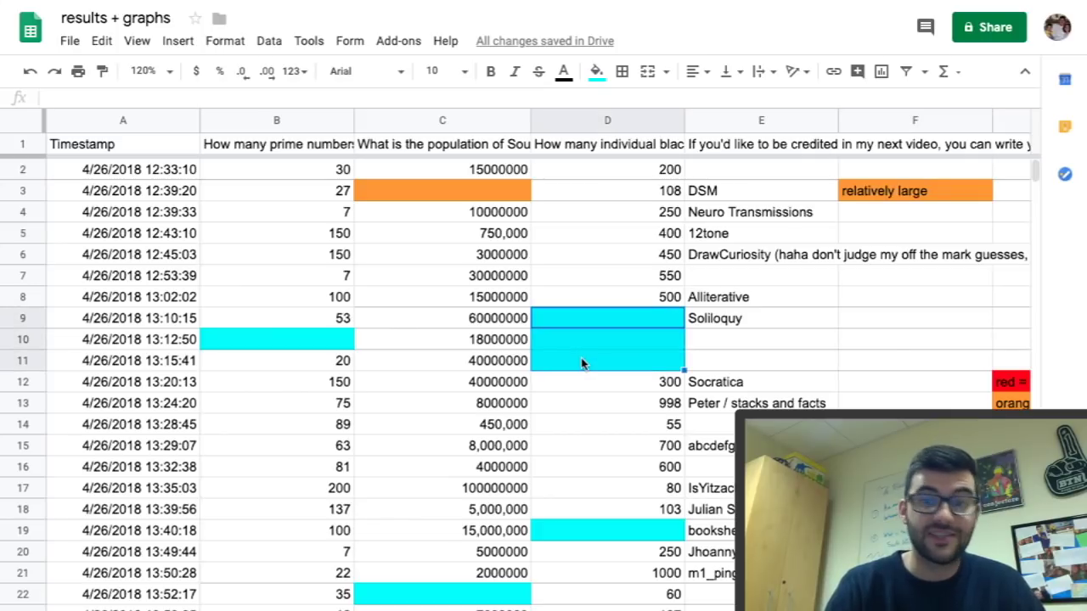
click(597, 423)
- Go to the summary below the responses and inspect the black bean average without outliers in cell D377
scroll(597, 424, down, 20)
scroll(596, 424, down, 20)
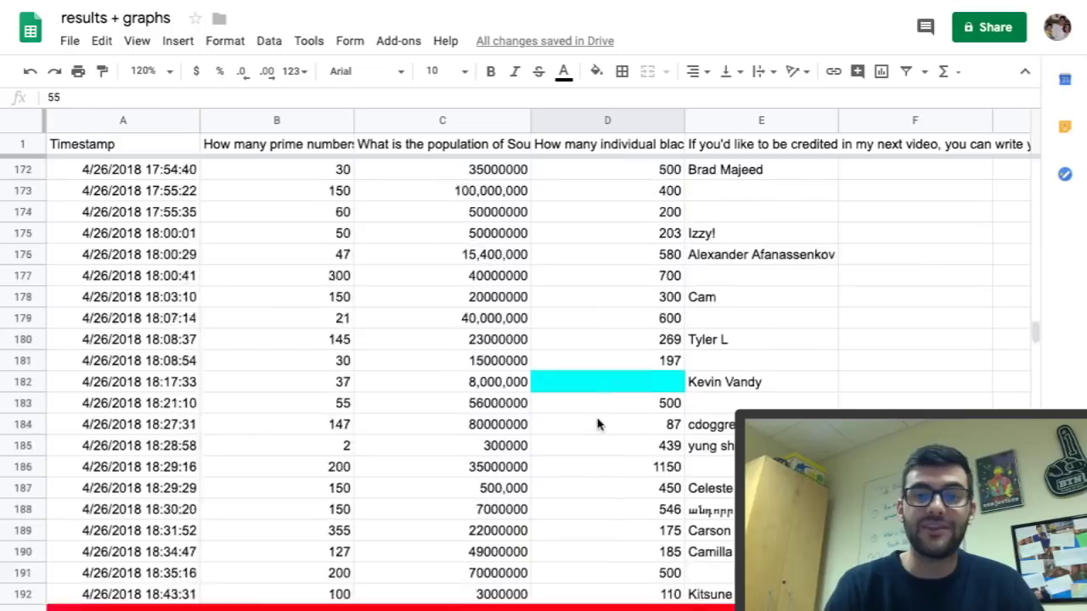
scroll(596, 424, down, 20)
scroll(596, 423, down, 20)
click(628, 301)
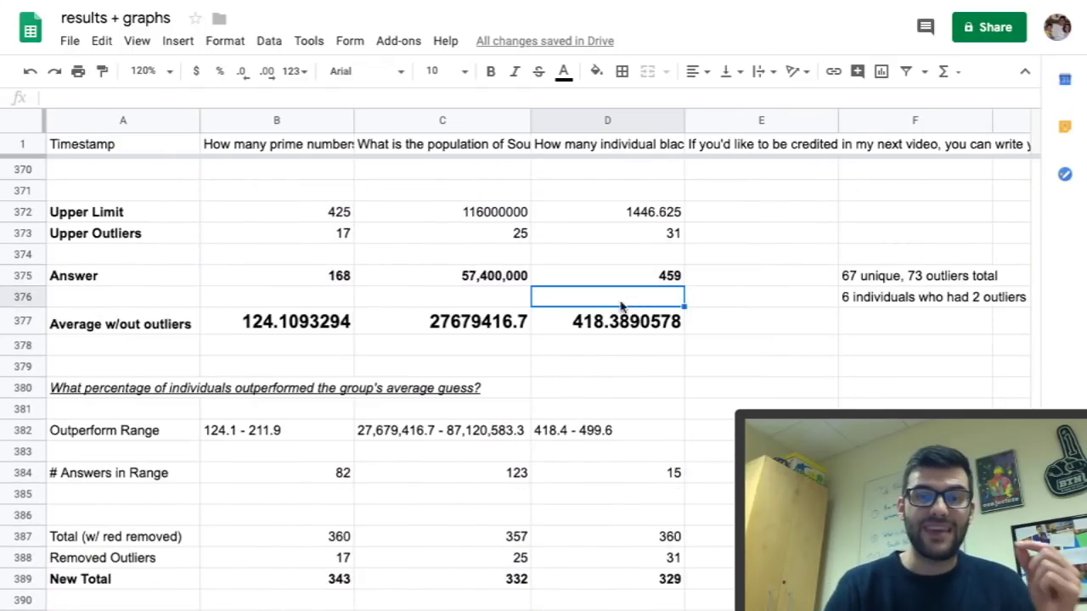
click(552, 323)
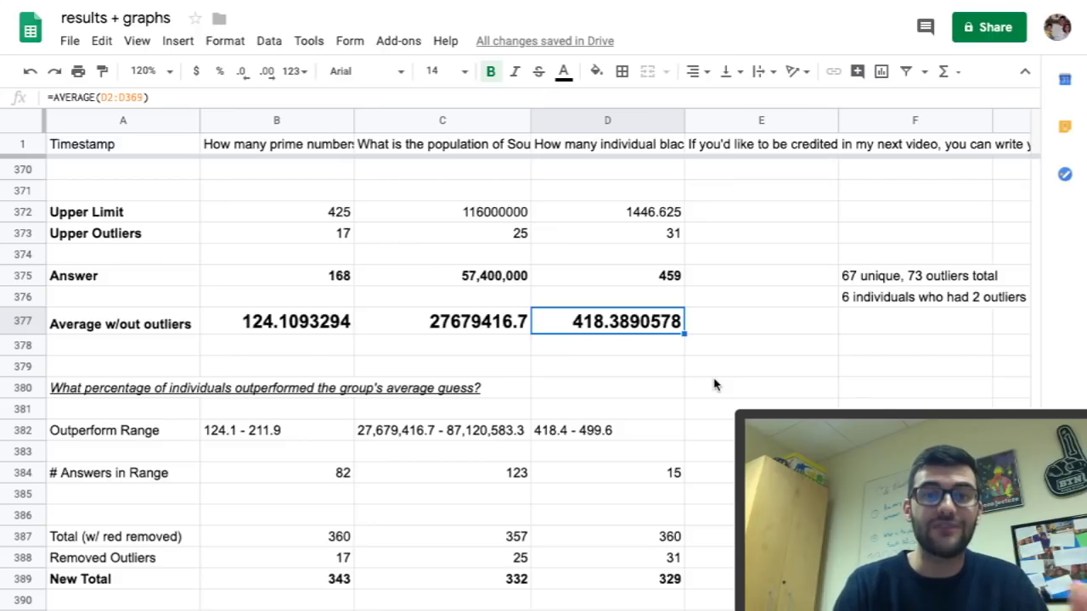
- Review the outperformance figures without outliers and inspect the percentages the group outperformed in cells D397 and B397
scroll(713, 385, down, 2)
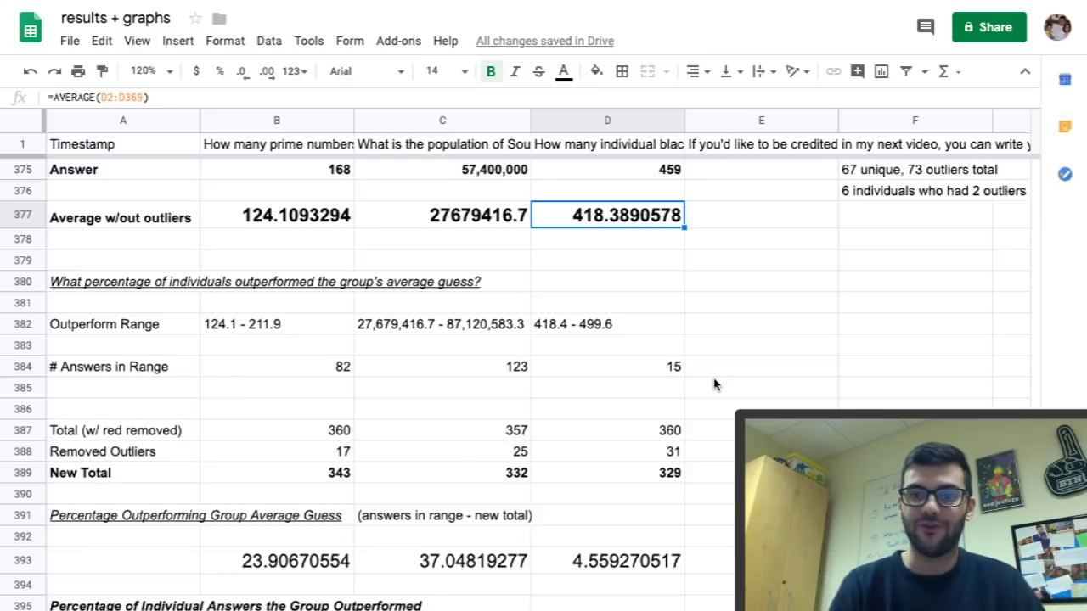
scroll(713, 385, down, 2)
click(567, 517)
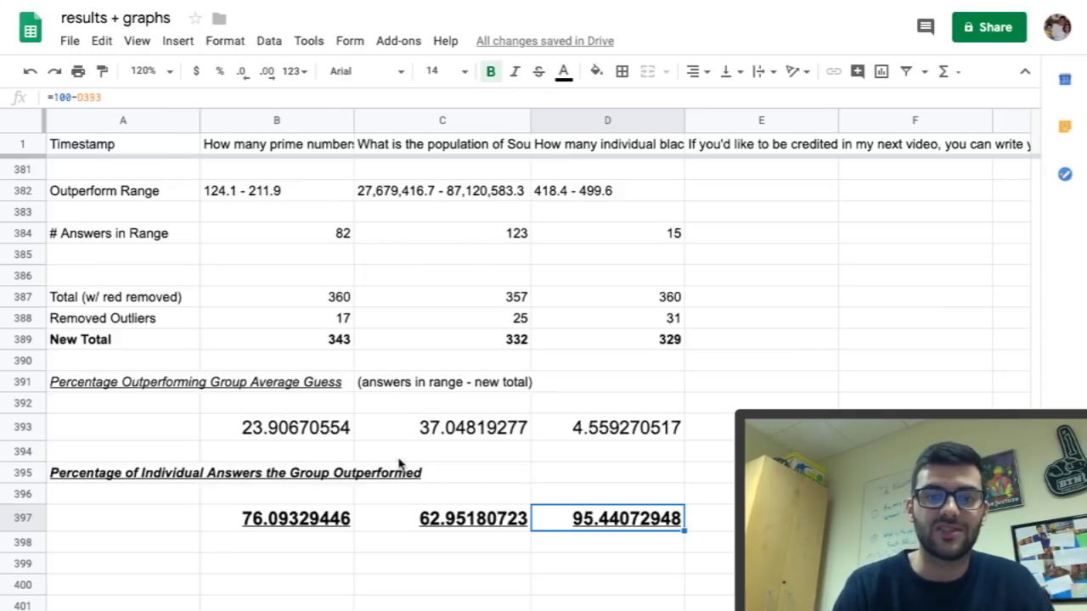
click(219, 524)
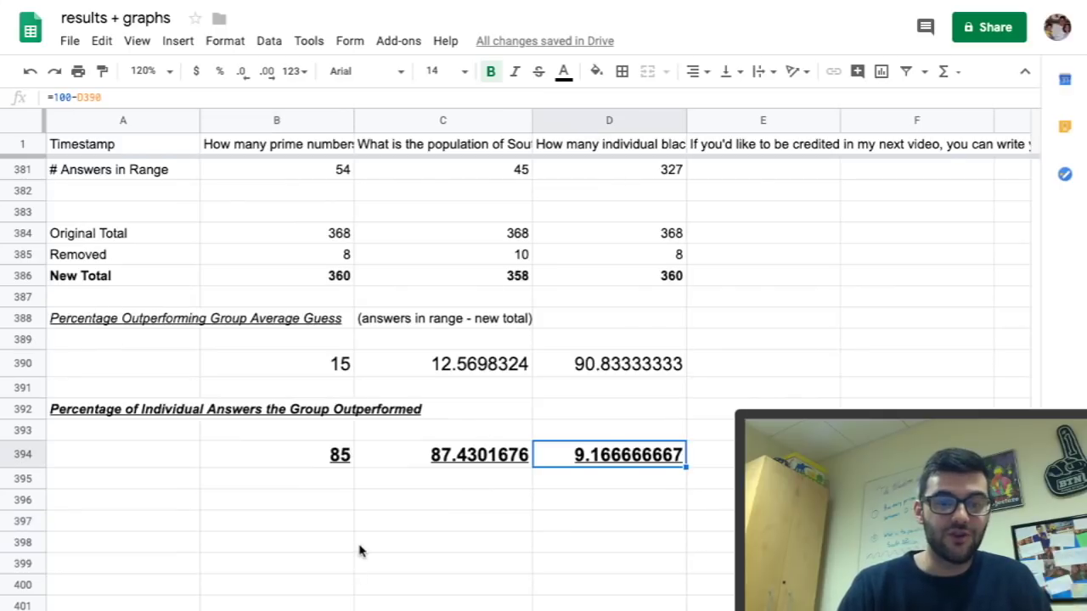
- Compare the outperformed percentages on the original sheet, starting at cell B394, with those on the outlier-free sheet, ending at cell D397
click(284, 455)
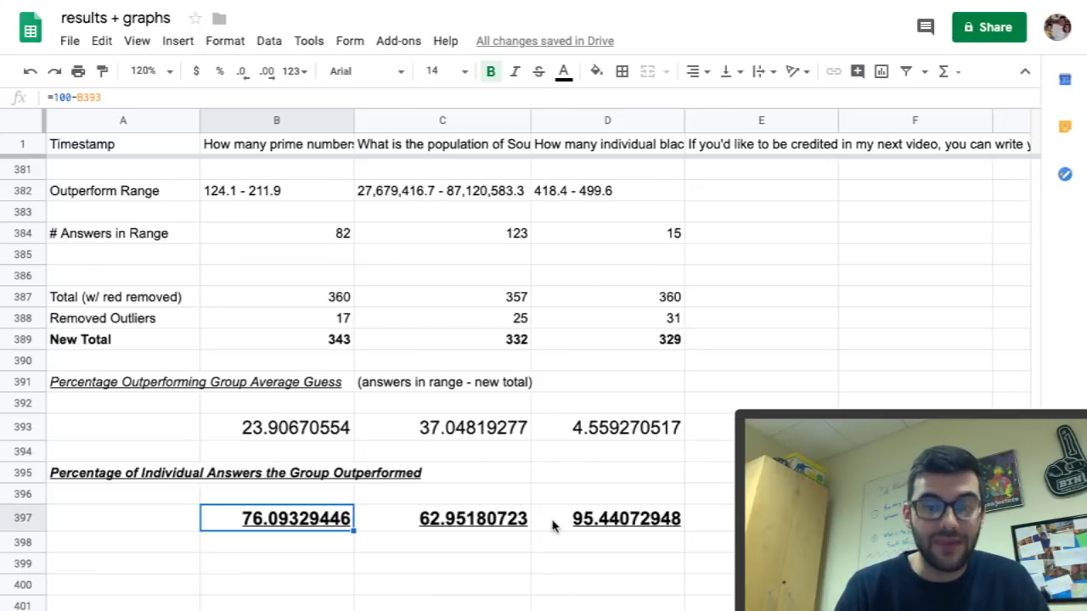
click(556, 526)
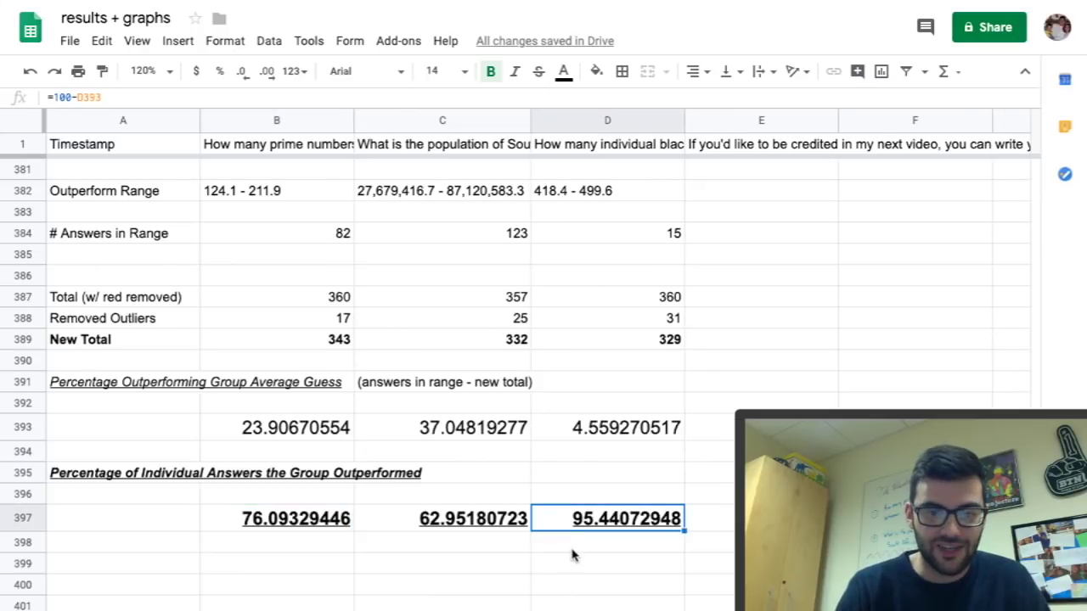
scroll(572, 557, down, 1)
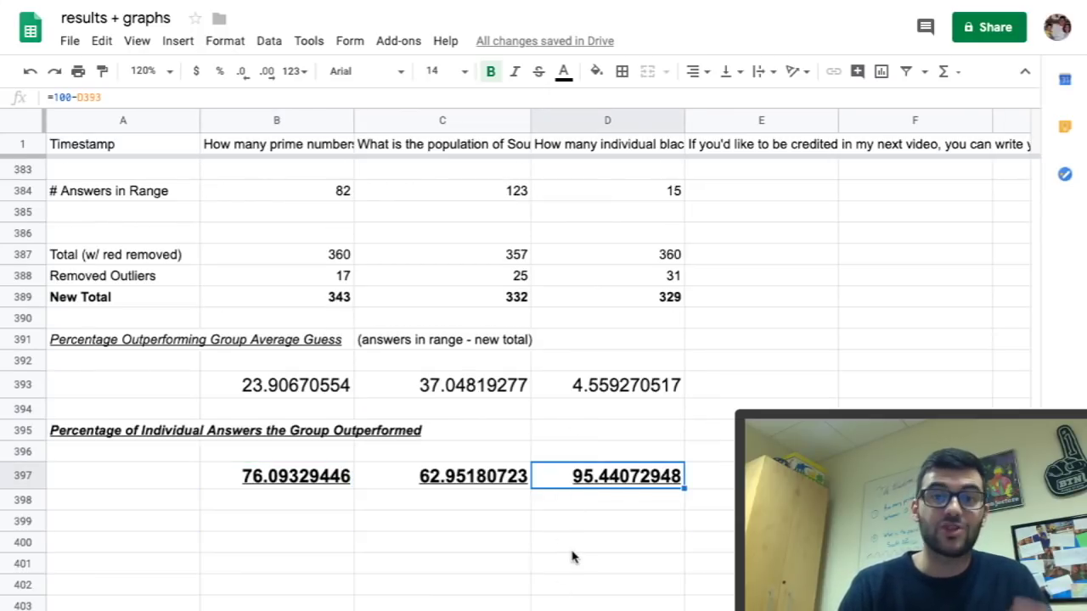